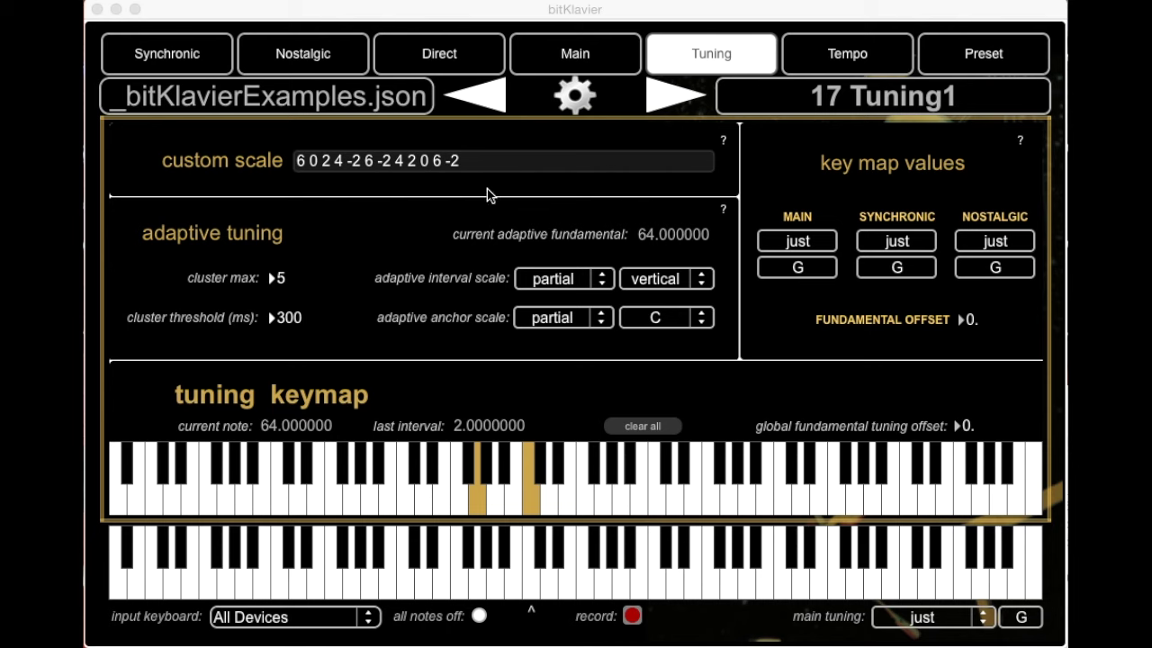
Check the tuning settings in the Synchronic and Nostalgic sections, and return to the Tuning section.
{"action": "left_click", "coordinate": [196, 58]}
{"action": "left_click", "coordinate": [290, 56]}
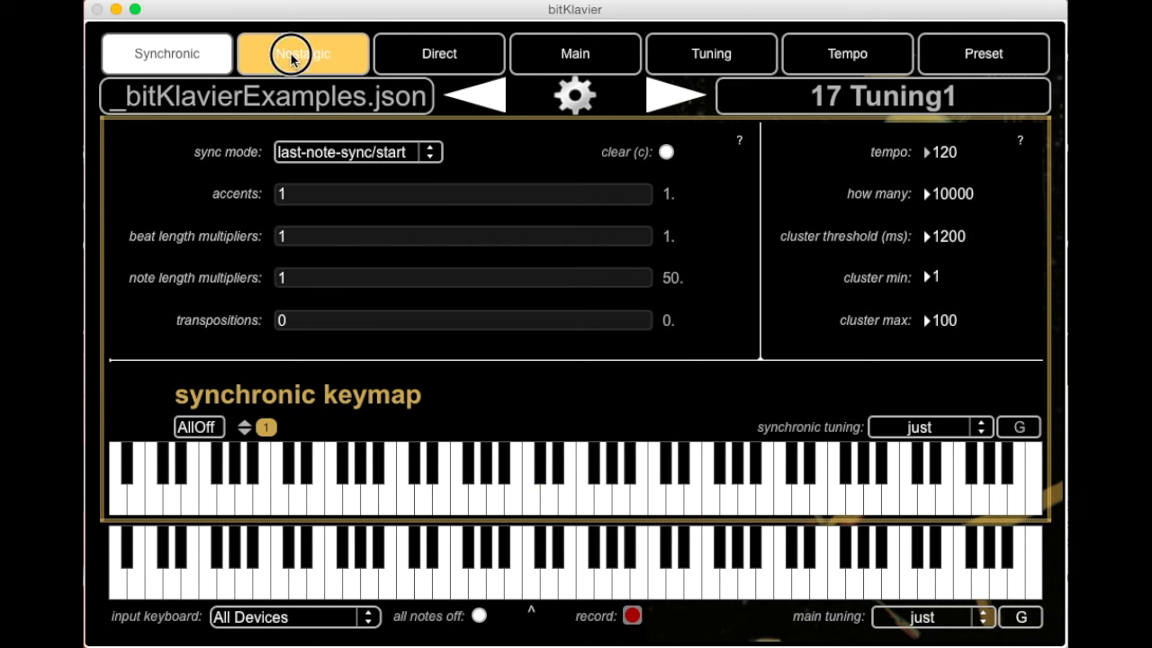
{"action": "left_click", "coordinate": [195, 55]}
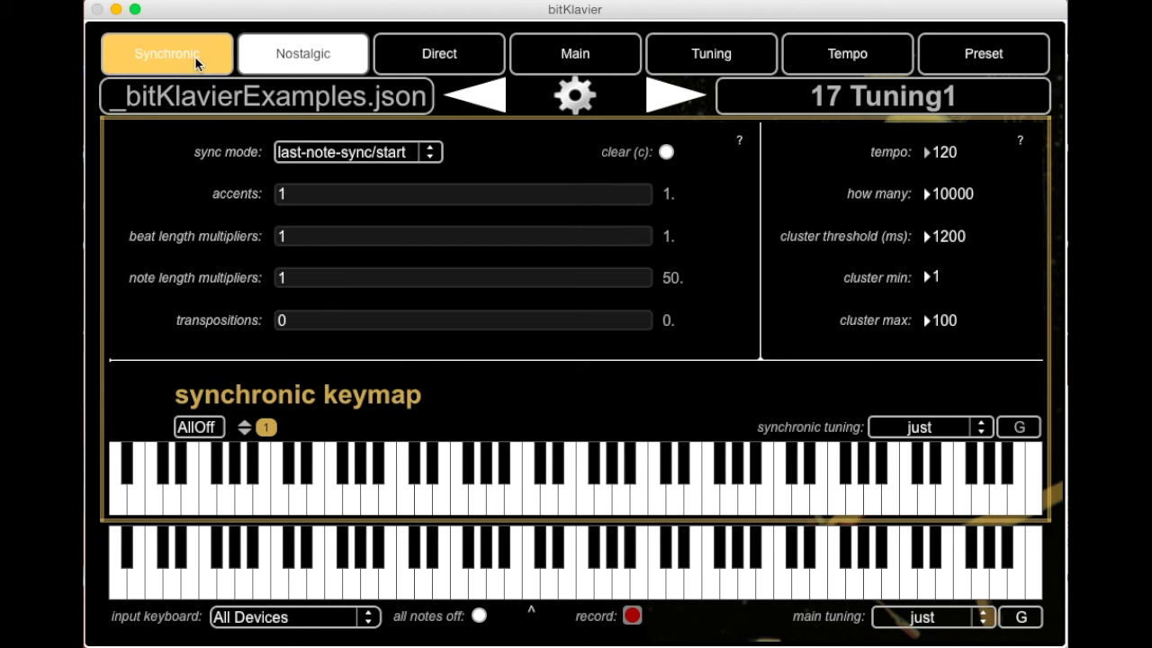
{"action": "left_click", "coordinate": [304, 69]}
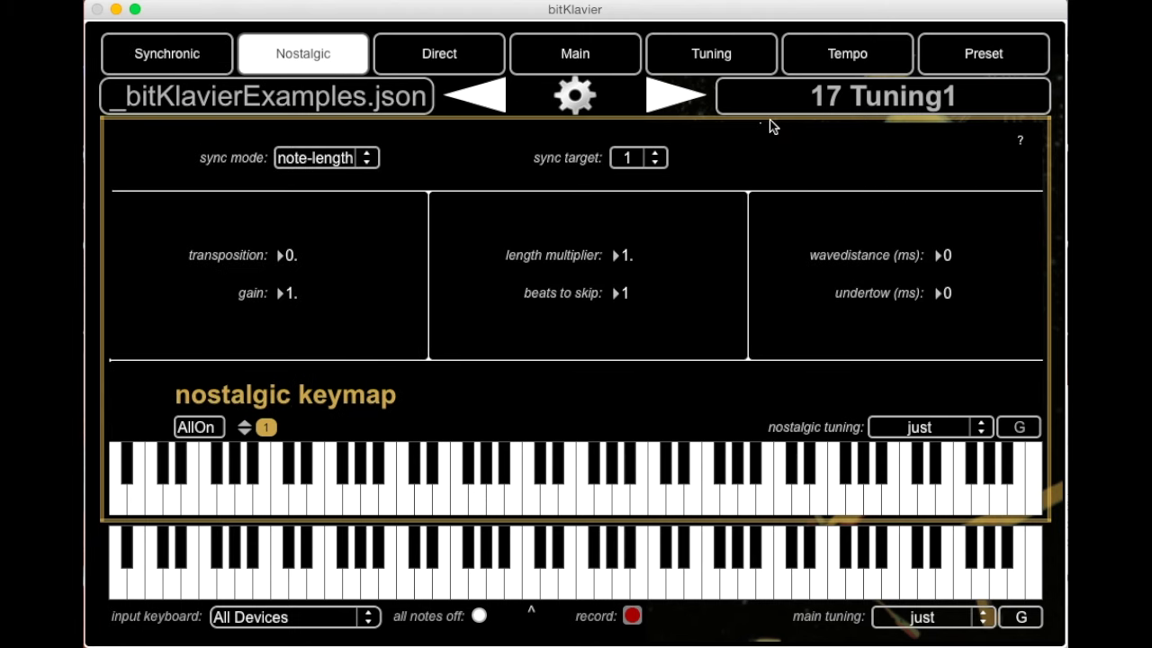
{"action": "left_click", "coordinate": [748, 45]}
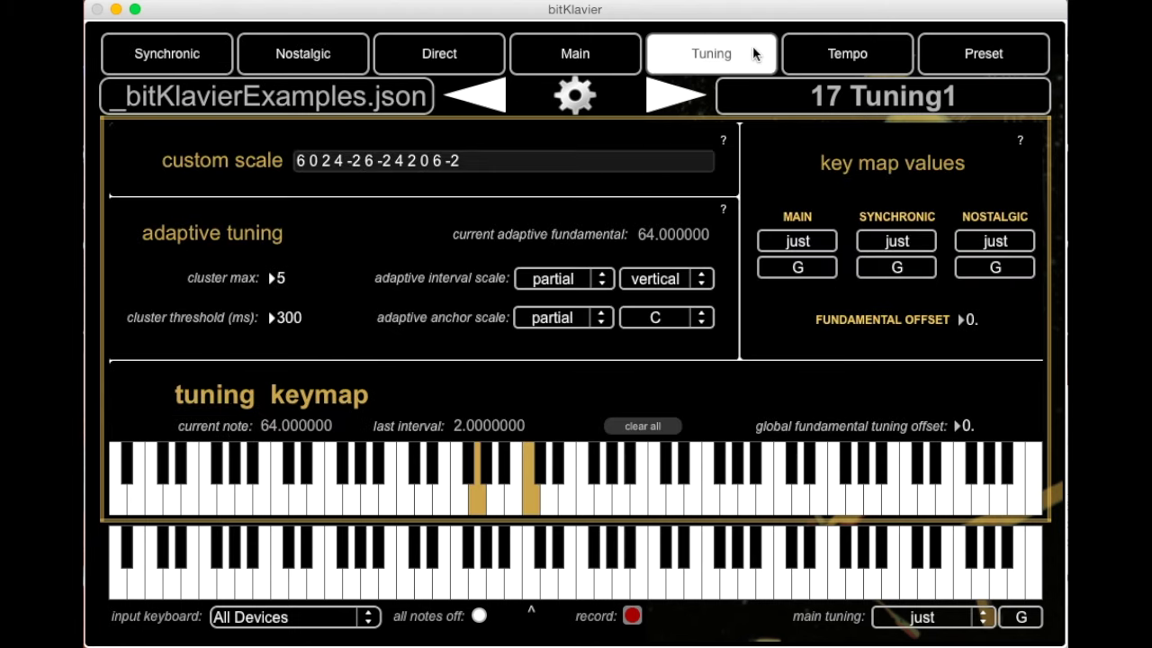
Select the lower and the upper highlighted keys of the tuning keymap in turn to inspect their key map values.
{"action": "left_click", "coordinate": [477, 496]}
{"action": "left_click", "coordinate": [475, 509]}
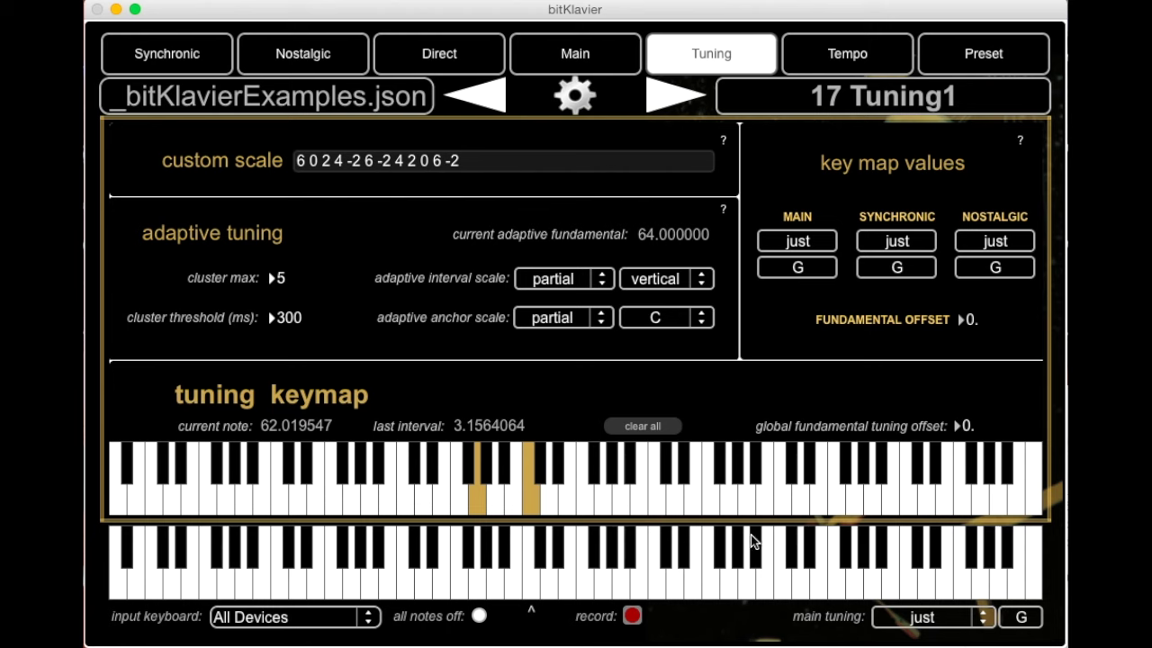
{"action": "left_click", "coordinate": [534, 508]}
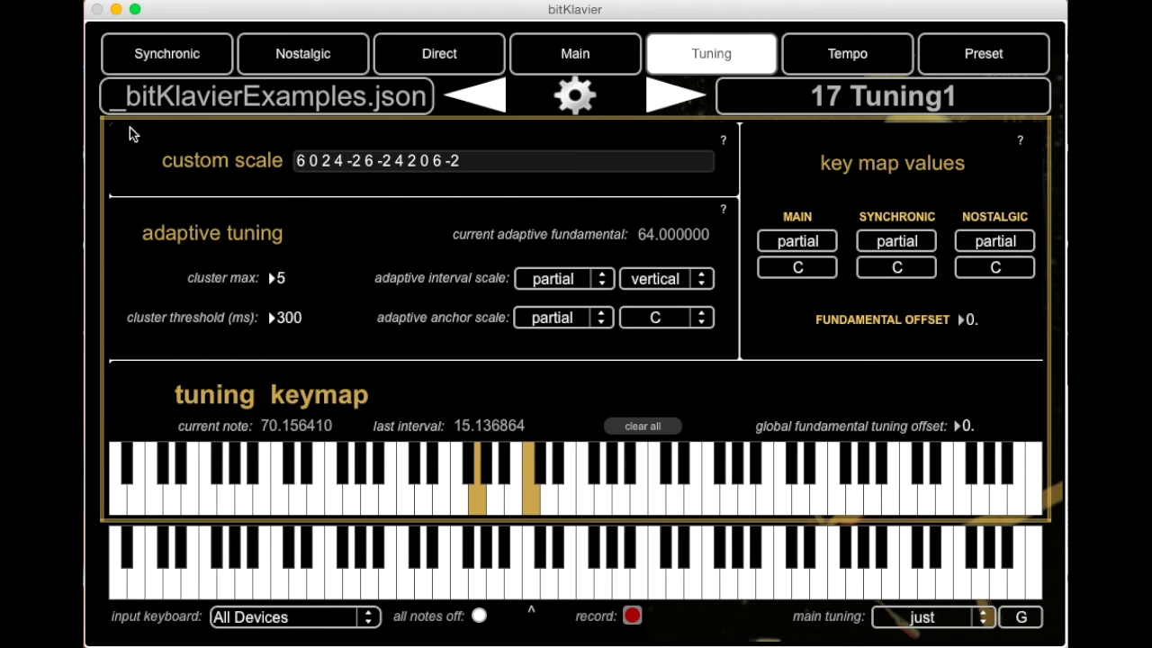
Set the main tuning to custom and highlight the whole list of custom scale offsets.
{"action": "left_click", "coordinate": [925, 619]}
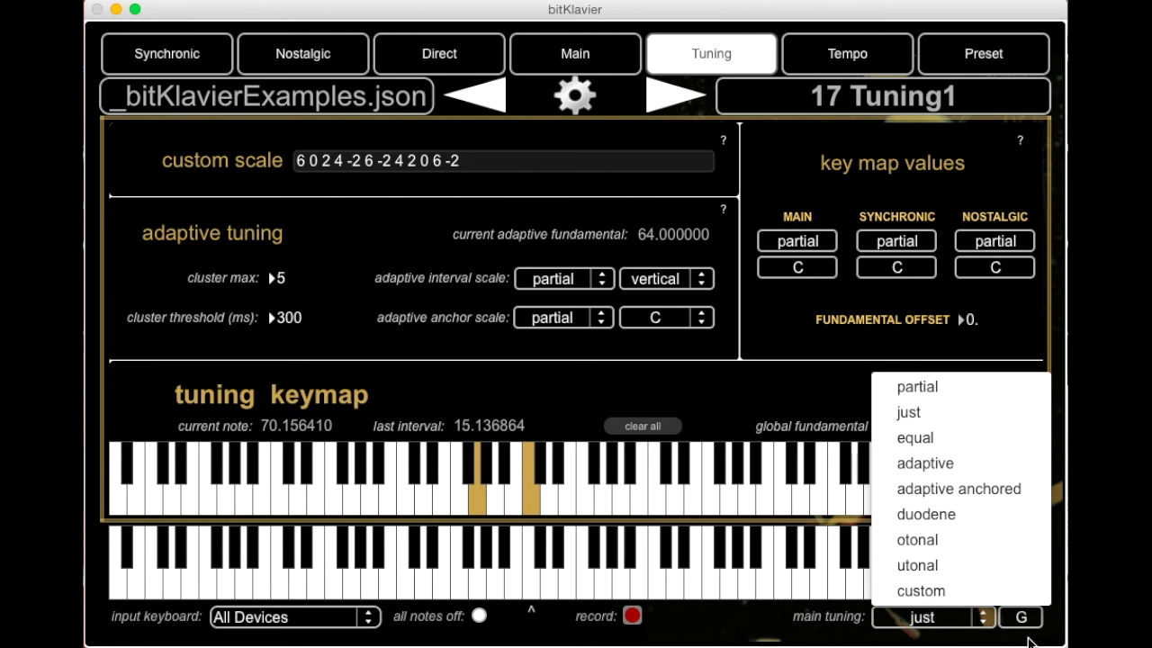
{"action": "left_click", "coordinate": [913, 591]}
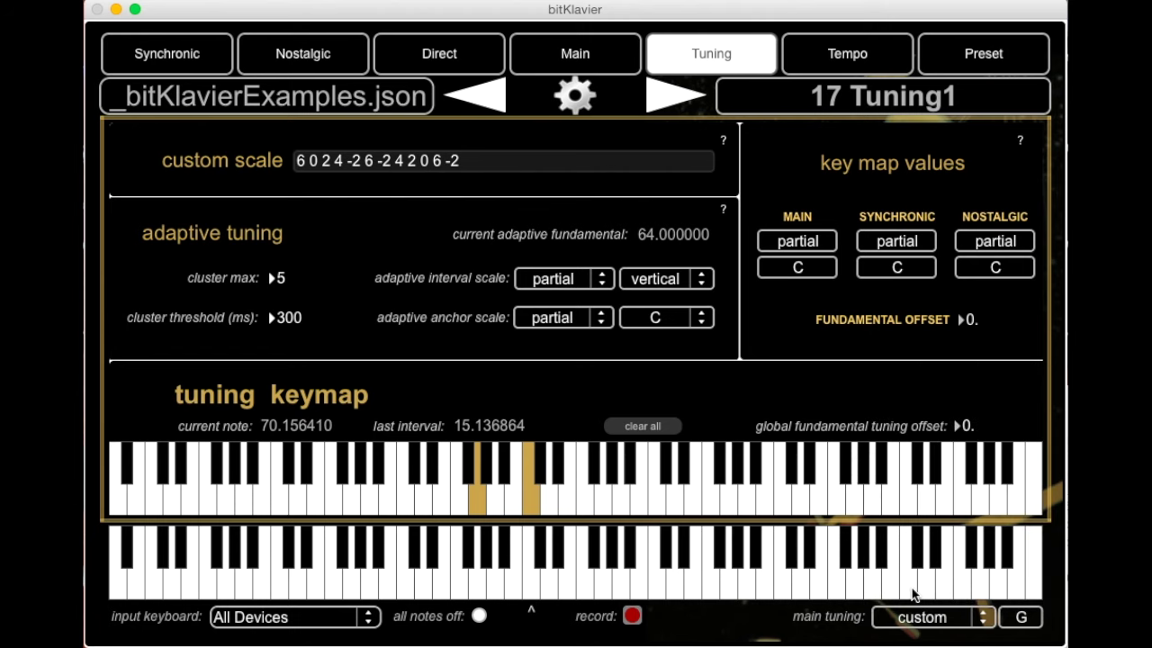
{"action": "left_click_drag", "start_coordinate": [473, 161], "coordinate": [213, 159]}
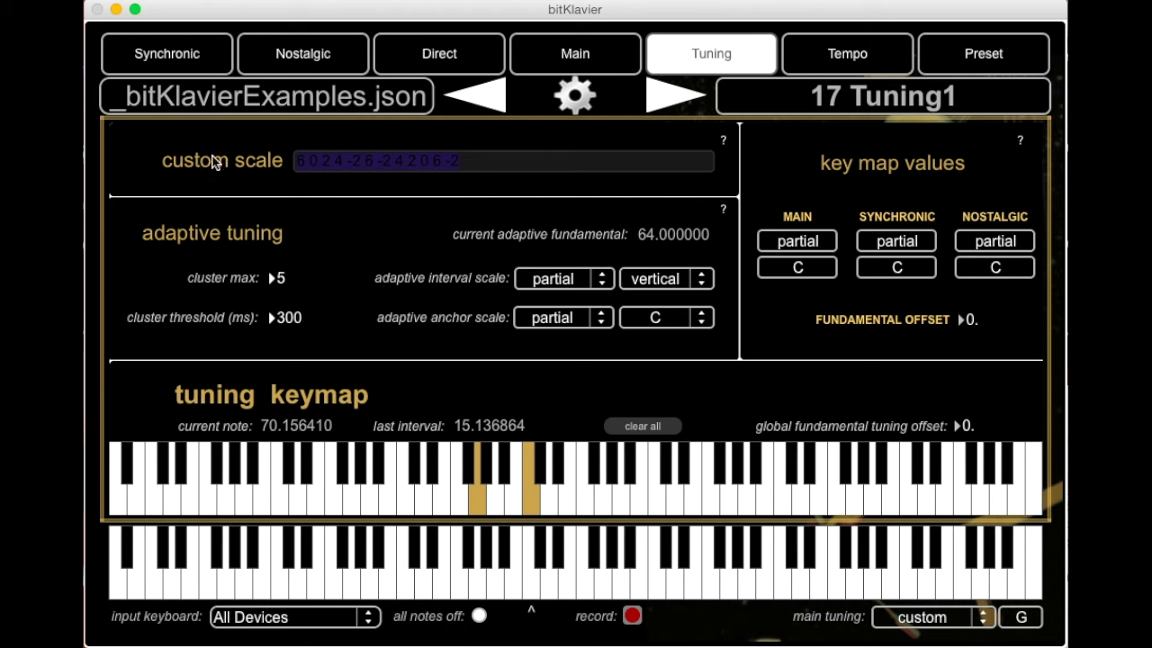
{"action": "left_click", "coordinate": [503, 164]}
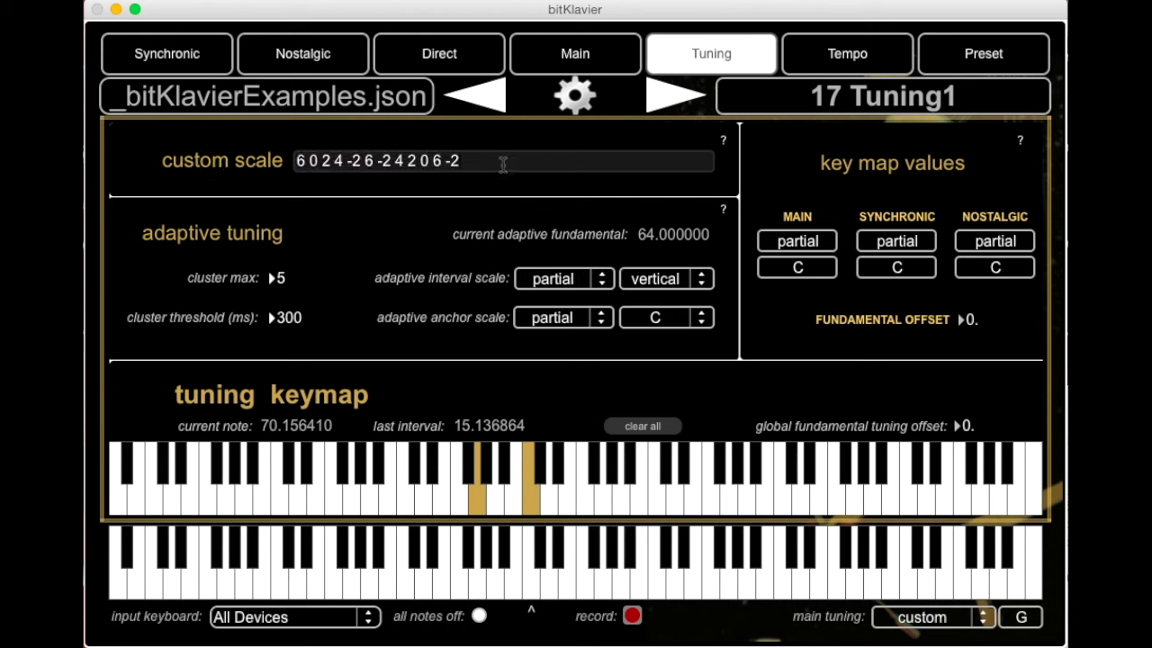
{"action": "left_click_drag", "start_coordinate": [503, 164], "coordinate": [261, 164]}
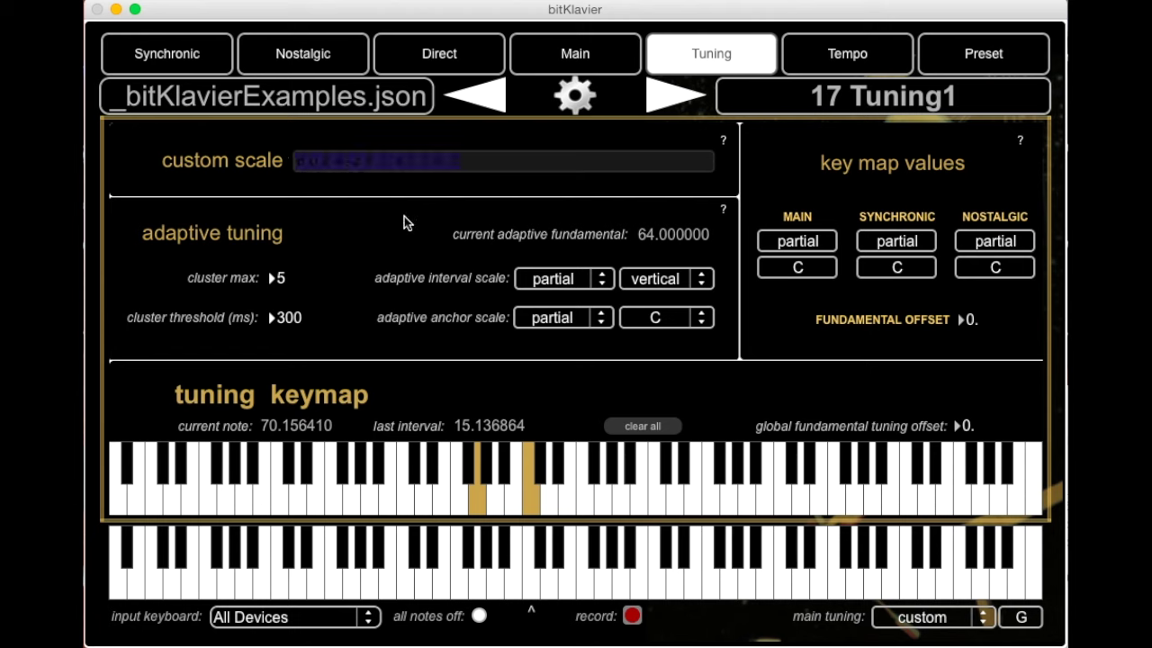
{"action": "left_click", "coordinate": [306, 160]}
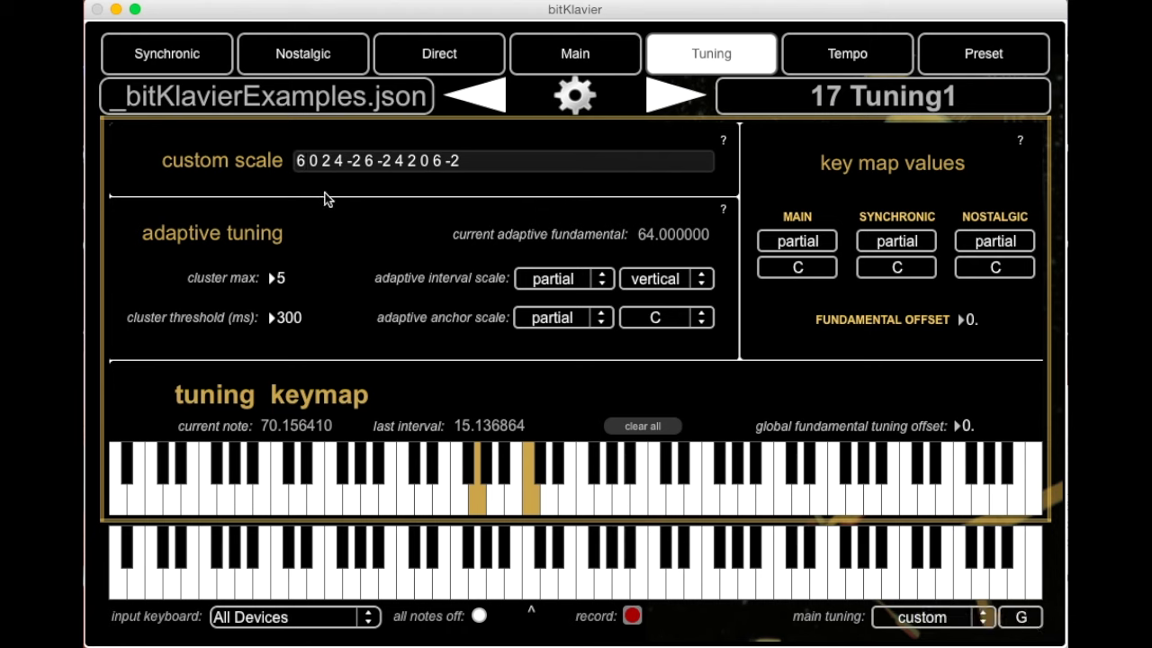
Point out the first few custom scale offsets one by one, keeping the values 6 0 2 4.
{"action": "double_click", "coordinate": [301, 160]}
{"action": "key", "text": "BackSpace"}
{"action": "double_click", "coordinate": [313, 160]}
{"action": "type", "text": "6"}
{"action": "double_click", "coordinate": [312, 160]}
{"action": "double_click", "coordinate": [326, 160]}
{"action": "type", "text": "0"}
{"action": "double_click", "coordinate": [339, 161]}
{"action": "type", "text": "2 4"}
Set the main tuning's fundamental to C and highlight the first offset of the custom scale, keeping it at 6.
{"action": "left_click", "coordinate": [1026, 618]}
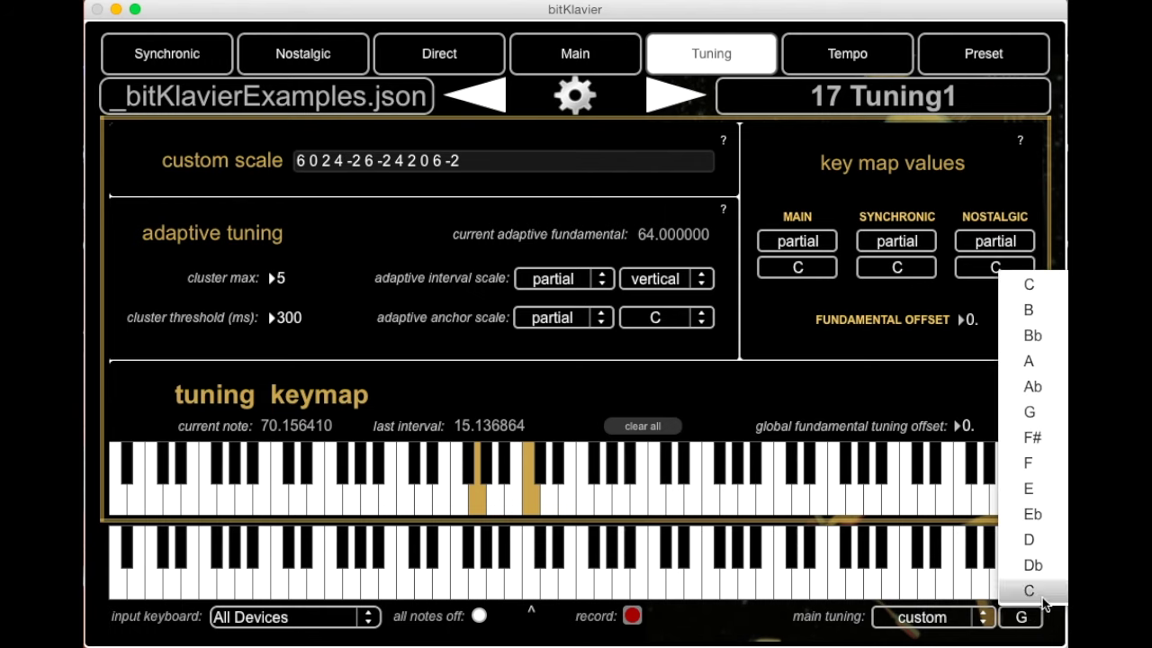
{"action": "left_click", "coordinate": [1043, 590]}
{"action": "left_click_drag", "start_coordinate": [502, 159], "coordinate": [305, 160]}
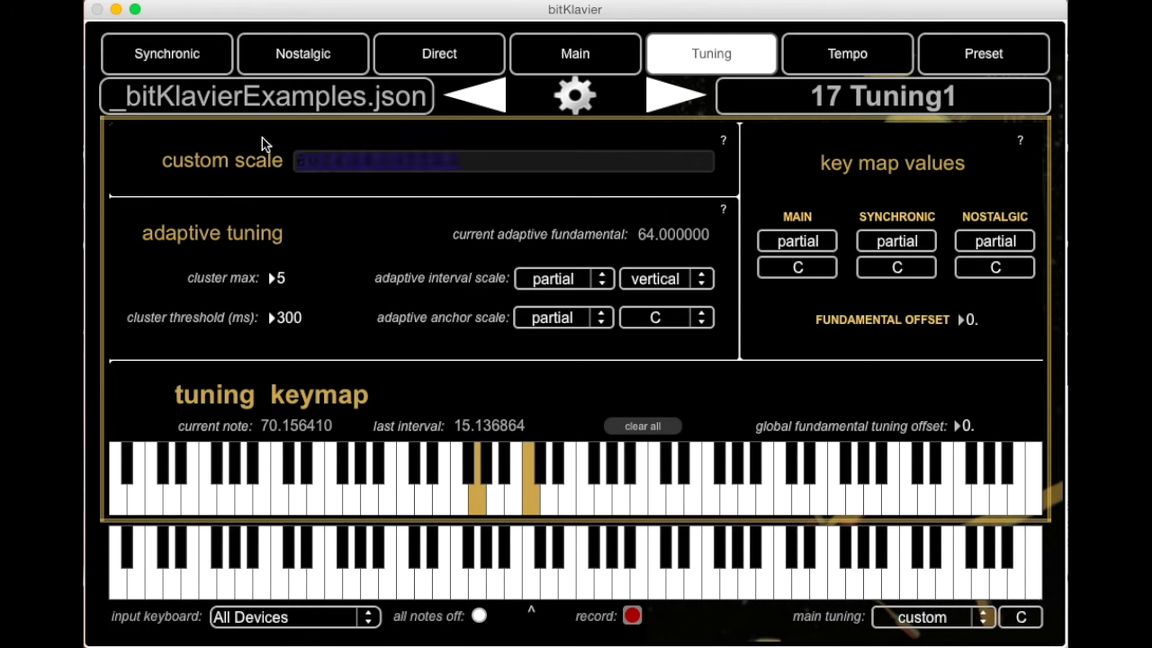
{"action": "left_click", "coordinate": [305, 160]}
{"action": "key", "text": "Delete"}
{"action": "key", "text": "Delete"}
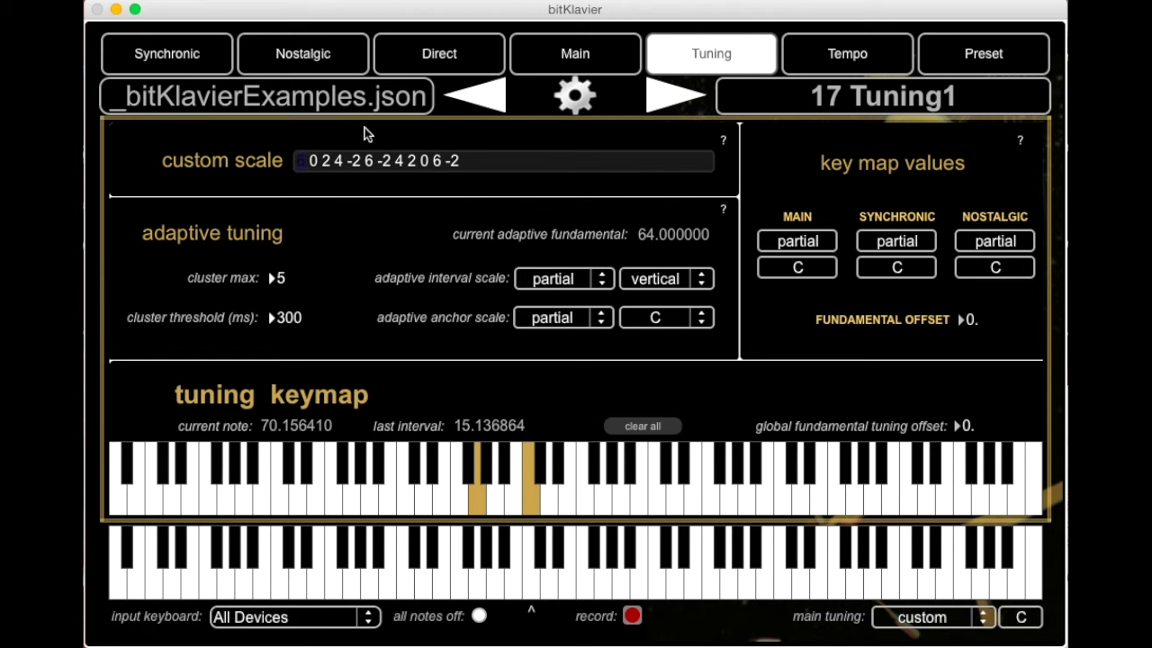
{"action": "type", "text": "6"}
For the lower highlighted key in the tuning keymap, set the main tuning to custom and the synchronic tuning to partial.
{"action": "left_click", "coordinate": [479, 509]}
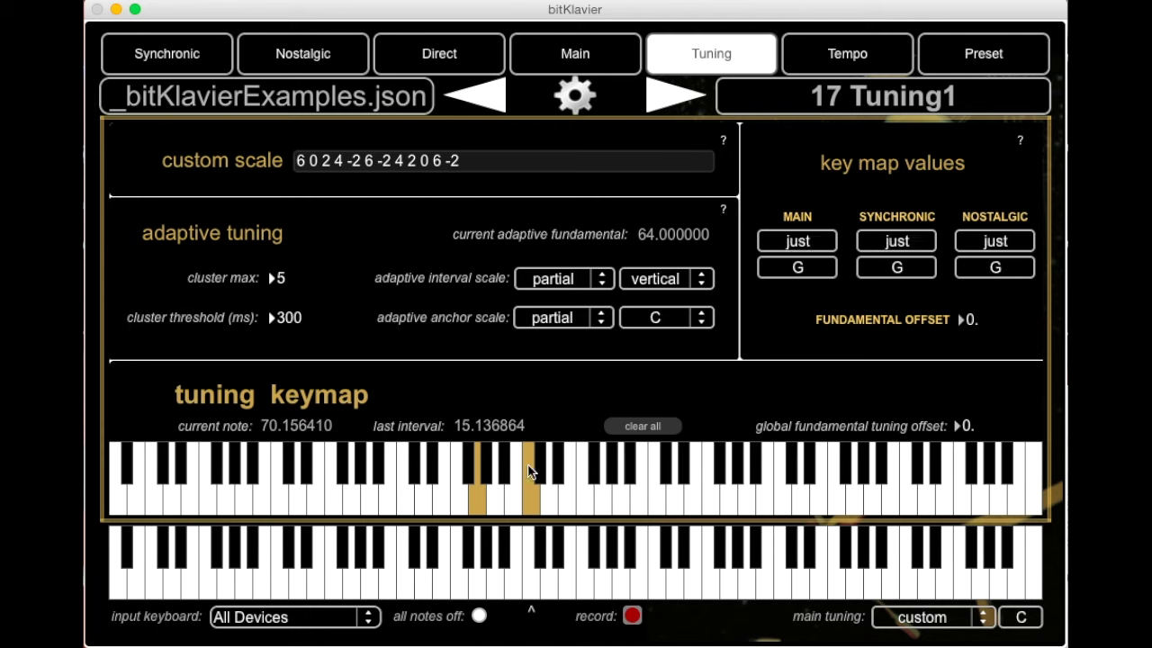
{"action": "left_click", "coordinate": [822, 241]}
{"action": "left_click", "coordinate": [909, 472]}
{"action": "left_click", "coordinate": [910, 247]}
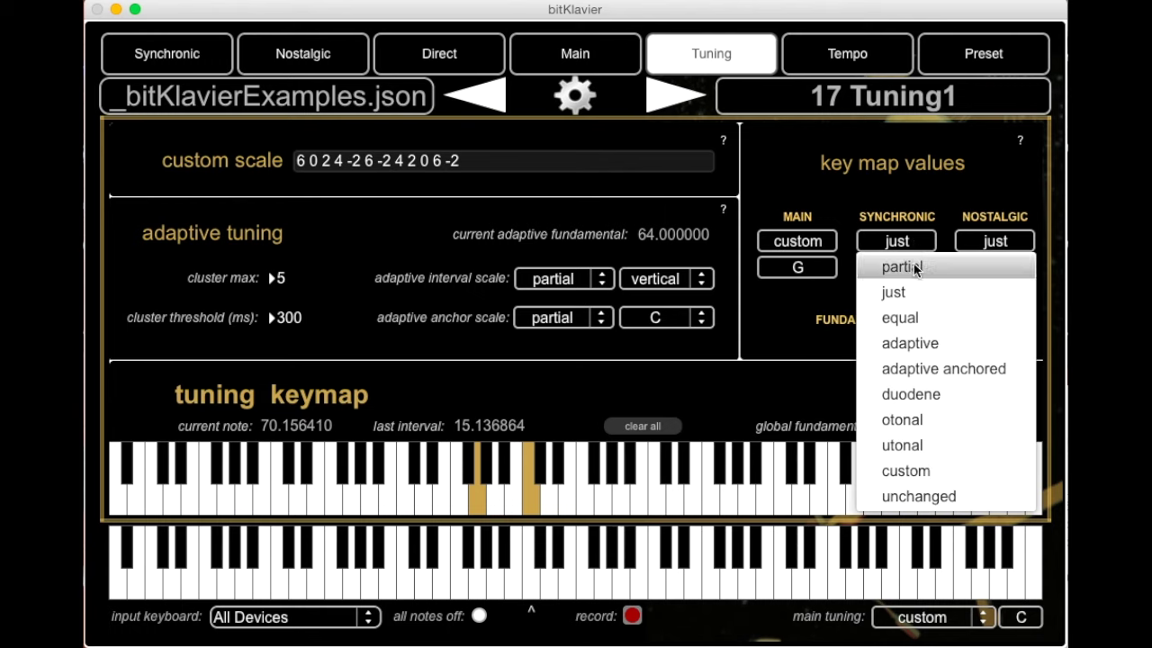
{"action": "left_click", "coordinate": [913, 263]}
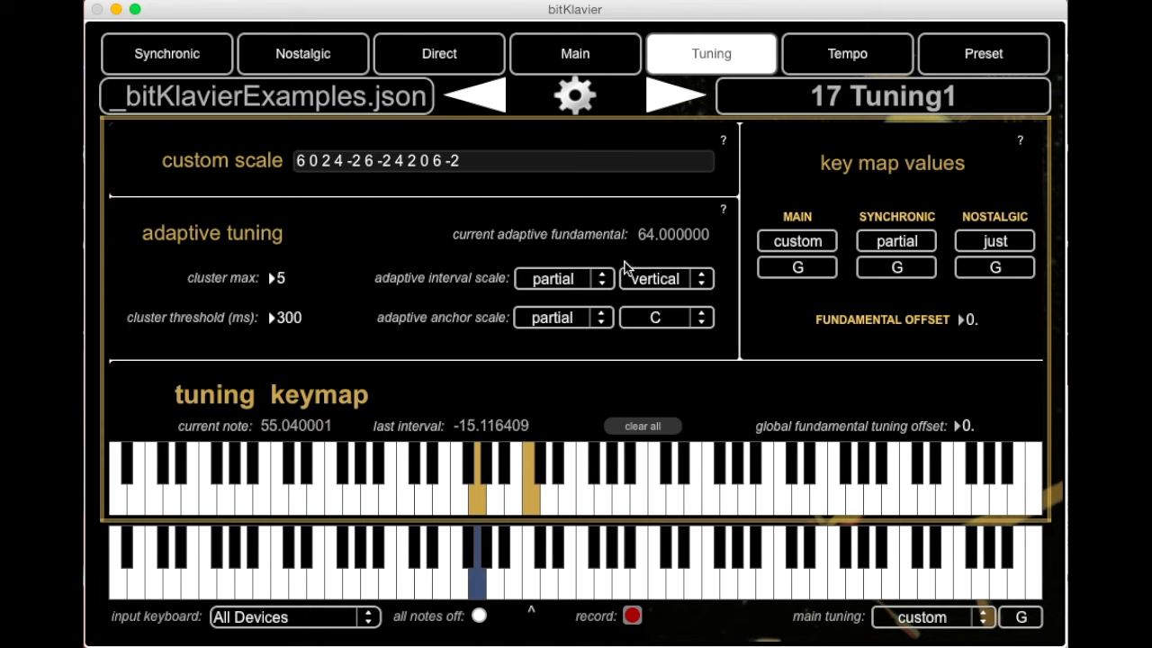
Compare the synchronic and nostalgic tunings in their own sections, and return to the tuning settings.
{"action": "left_click", "coordinate": [148, 52]}
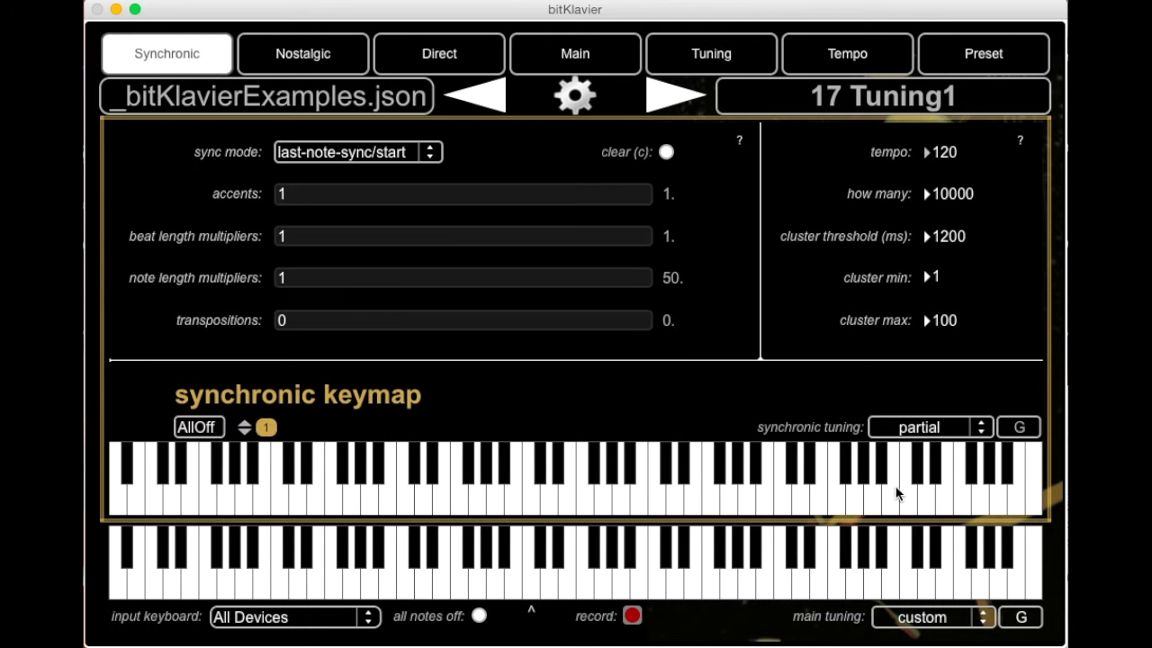
{"action": "left_click", "coordinate": [339, 57]}
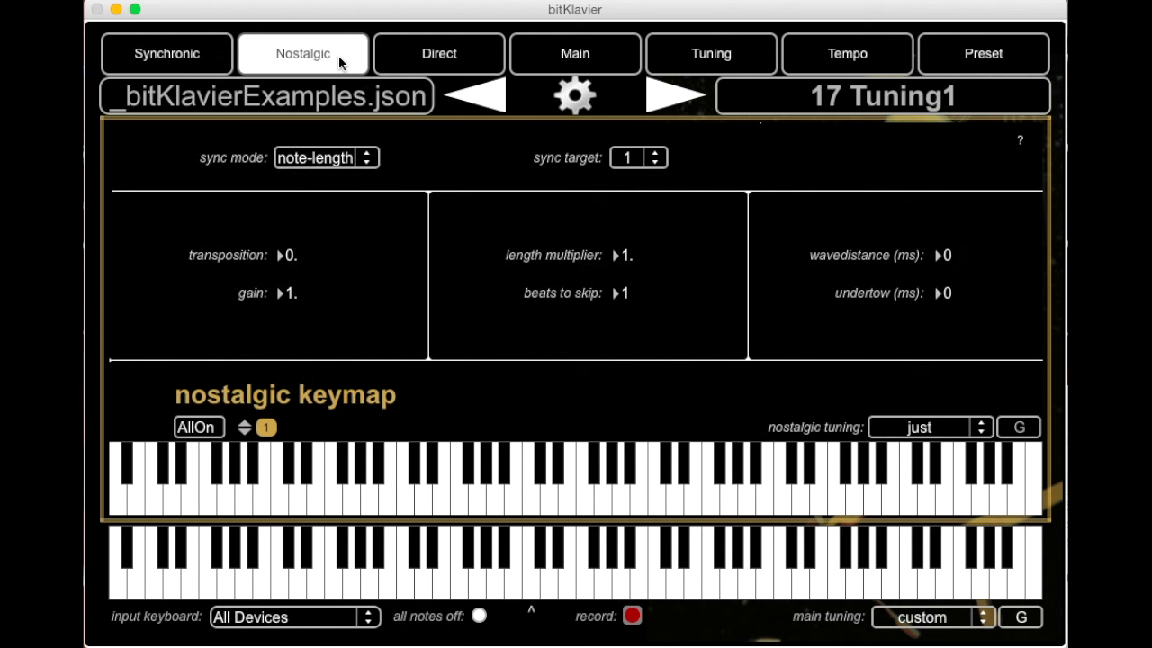
{"action": "left_click", "coordinate": [740, 71]}
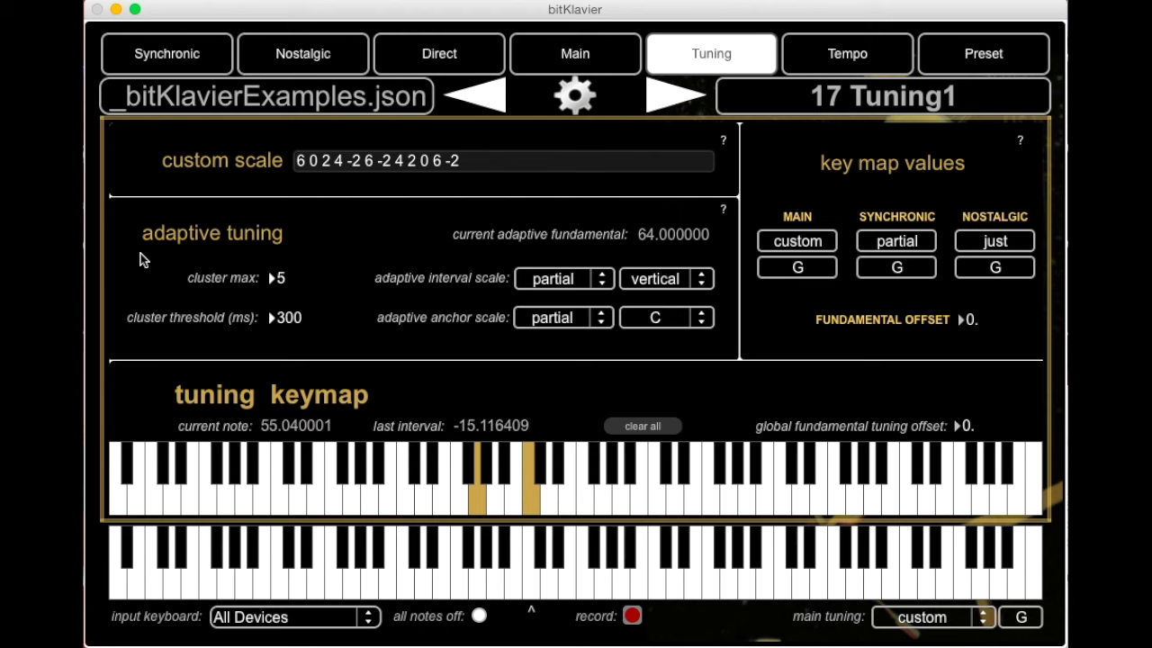
Load the preset 18 Tuning2.
{"action": "left_click", "coordinate": [846, 99]}
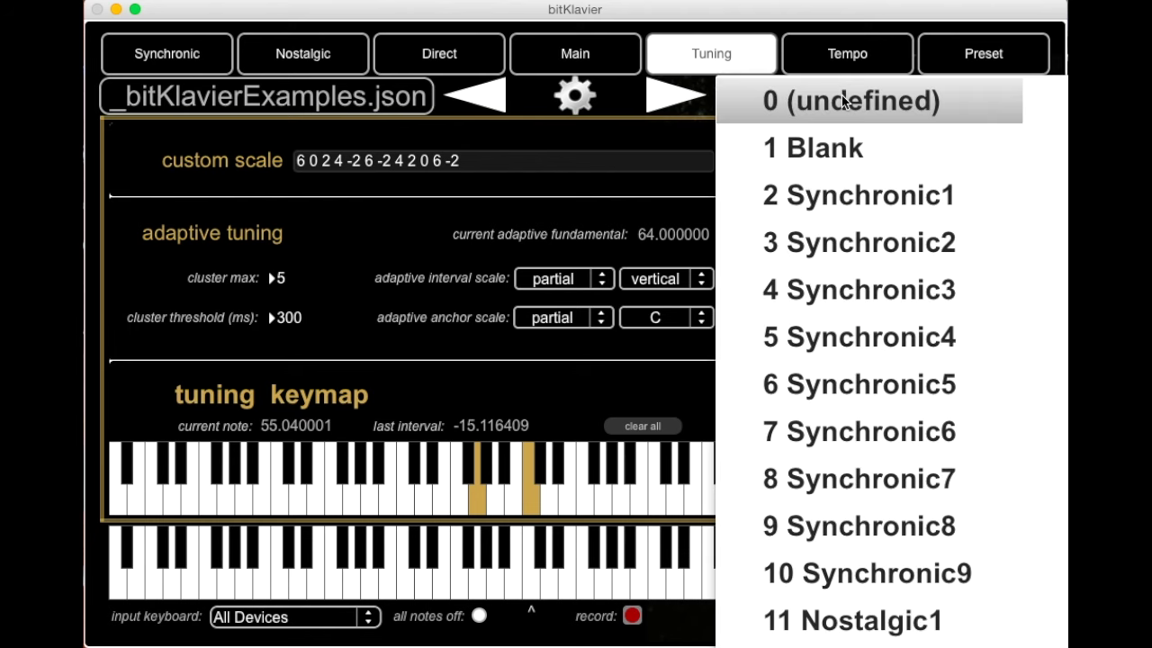
{"action": "key", "text": "Down"}
{"action": "key", "text": "Return"}
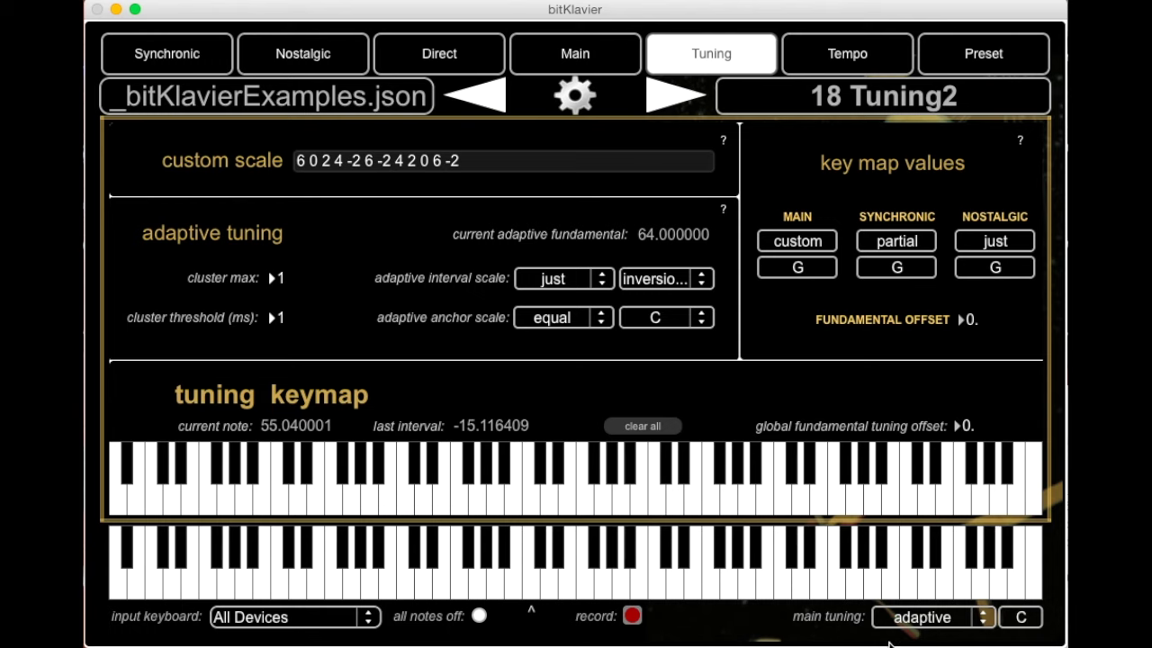
Review the main tuning and adaptive interval scale options, and read the adaptive tuning help.
{"action": "left_click", "coordinate": [941, 617]}
{"action": "left_click", "coordinate": [811, 640]}
{"action": "left_click", "coordinate": [722, 210]}
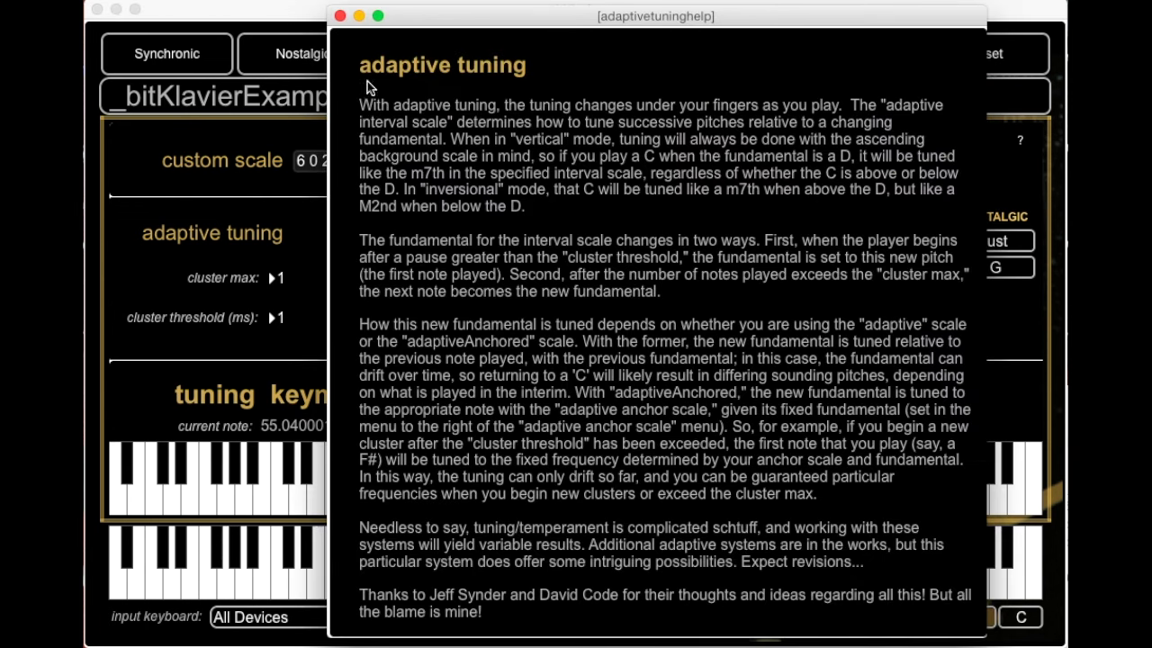
{"action": "left_click", "coordinate": [340, 16]}
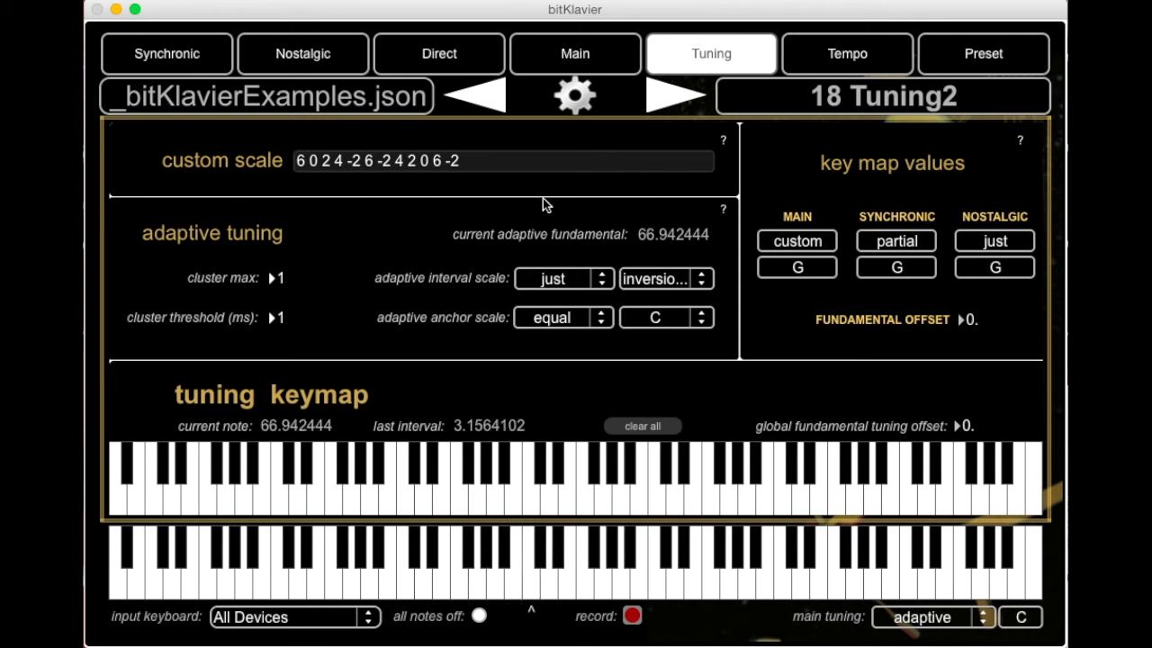
{"action": "left_click", "coordinate": [554, 279]}
{"action": "left_click", "coordinate": [431, 245]}
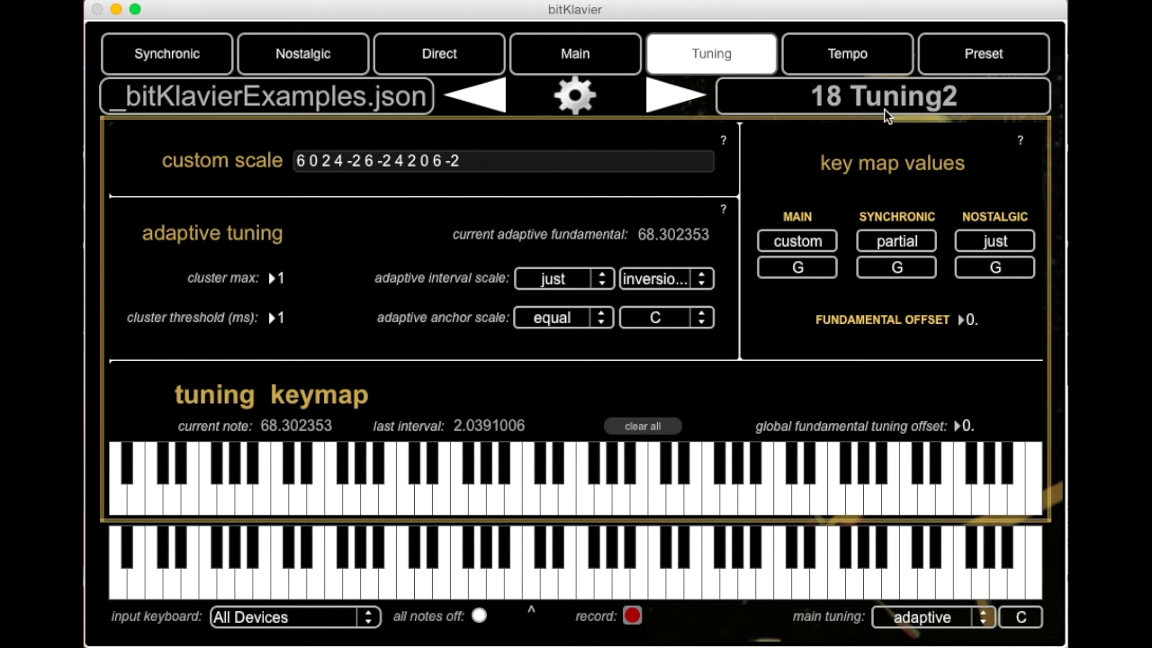
Load the preset 21 Tuning5 and consult the adaptive tuning help, closing it when done.
{"action": "left_click", "coordinate": [896, 105]}
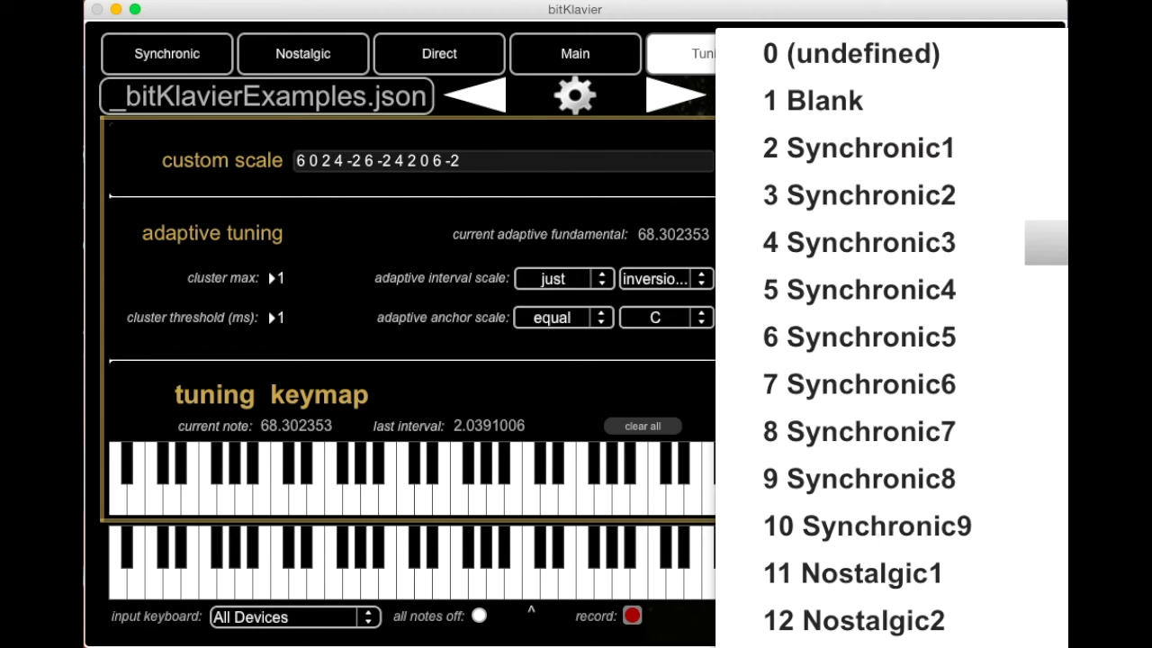
{"action": "left_click", "coordinate": [1044, 243]}
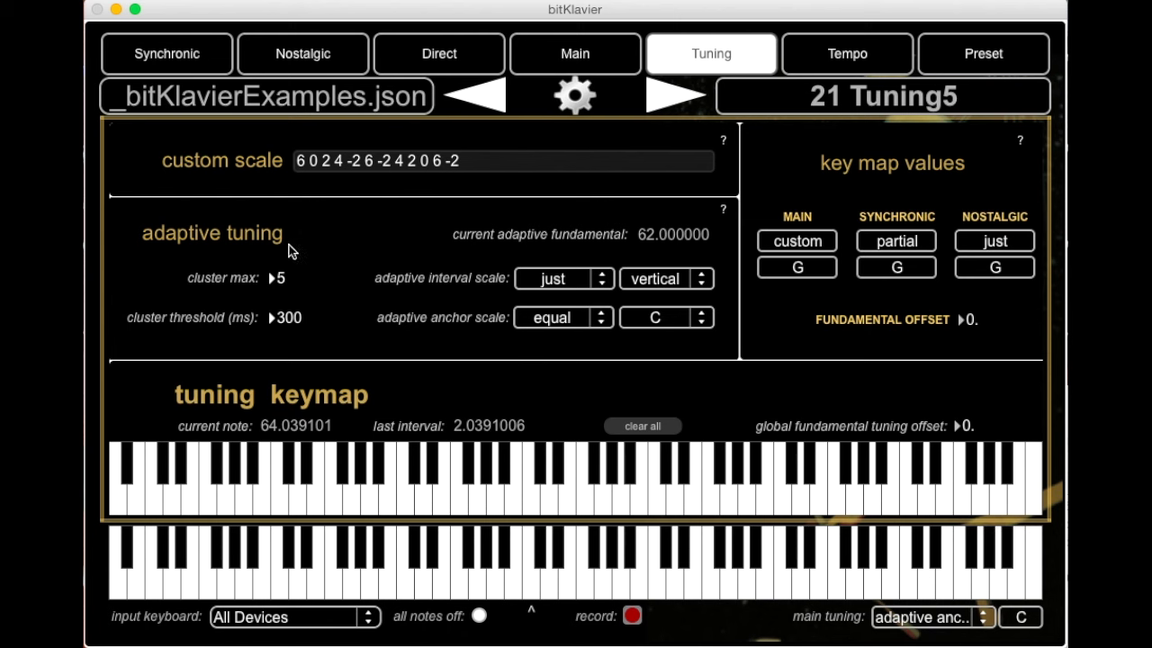
{"action": "left_click", "coordinate": [722, 209]}
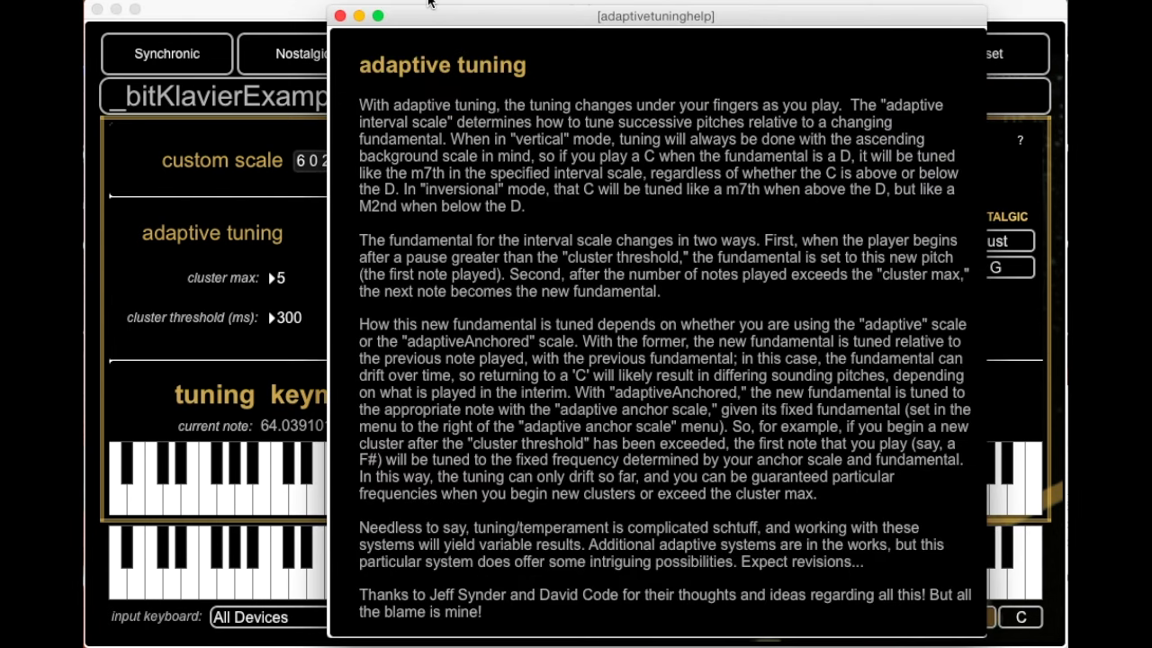
{"action": "left_click", "coordinate": [340, 16]}
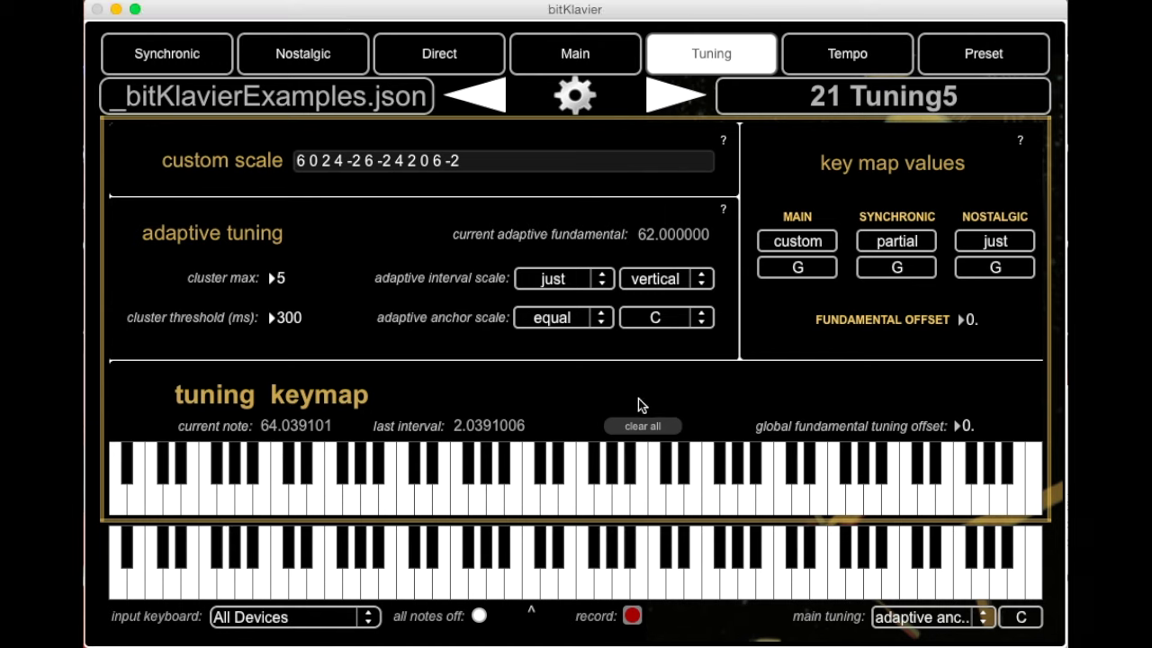